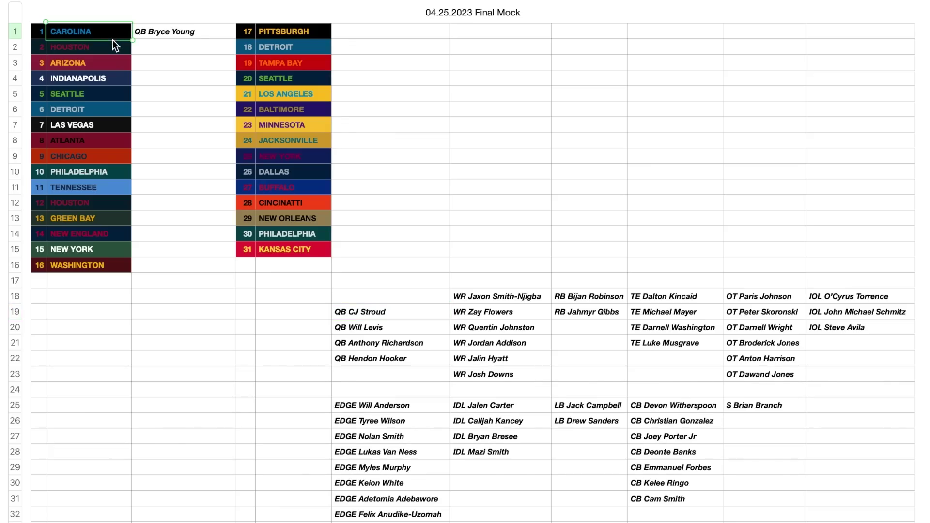
# Move QB CJ Stroud from the available quarterbacks into Houston's pick 2 cell
pyautogui.moveTo(112, 40); pyautogui.dragTo(112, 43)
pyautogui.click(158, 46)
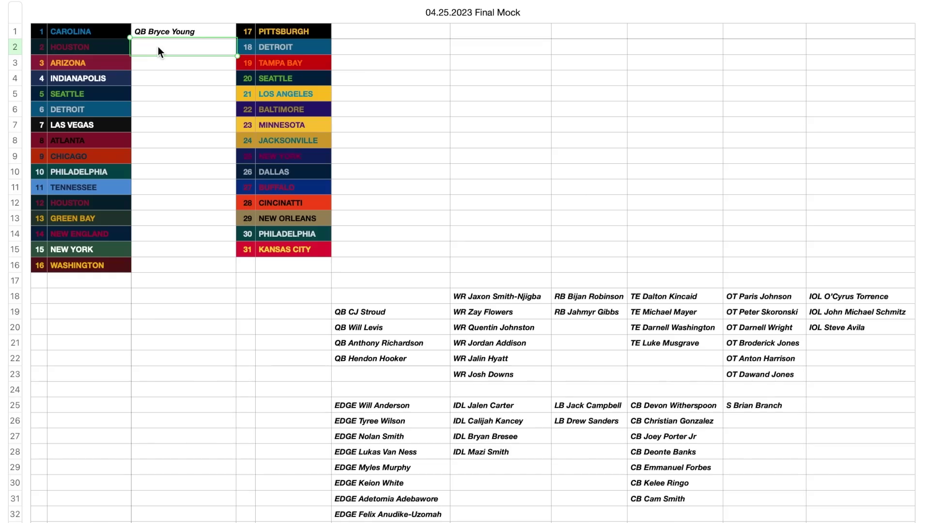
pyautogui.click(165, 34)
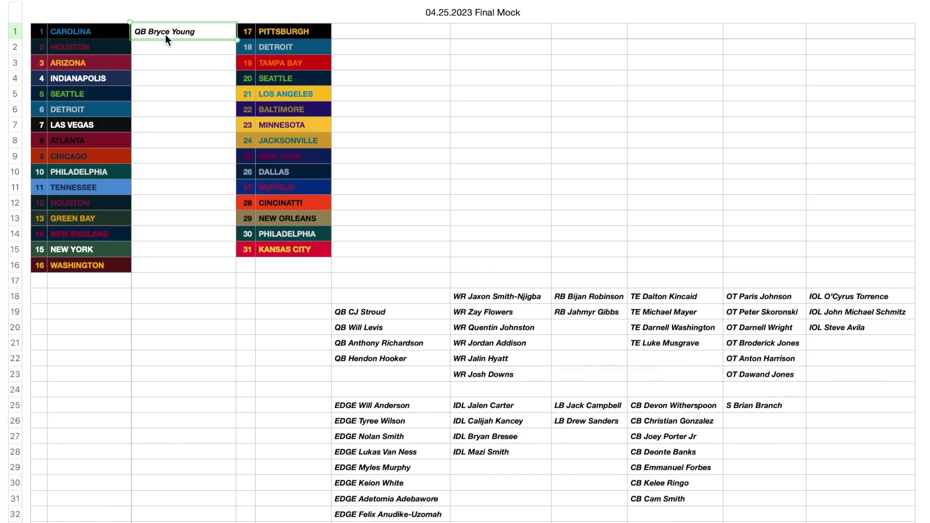
pyautogui.click(368, 311)
pyautogui.moveTo(369, 312); pyautogui.dragTo(175, 45)
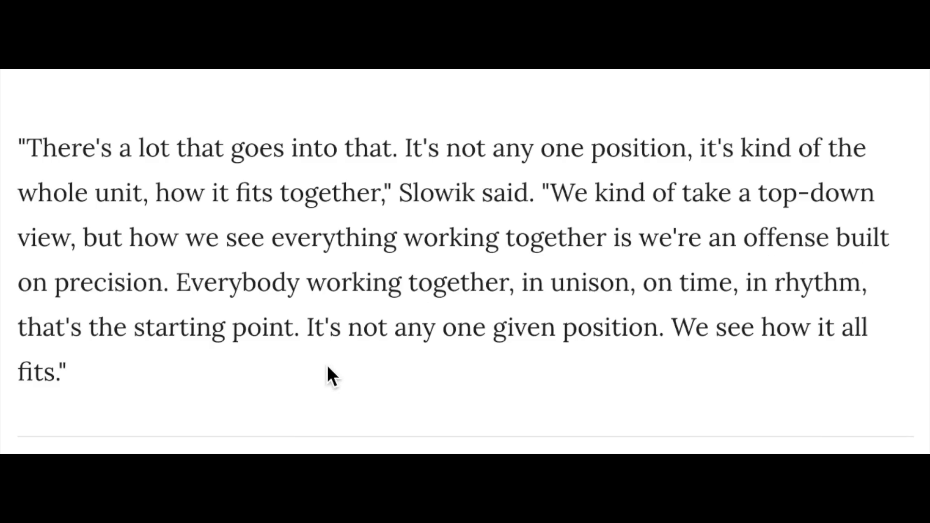
# Underline the phrase about precision in the quoted passage describing the offense
pyautogui.moveTo(54, 281); pyautogui.dragTo(162, 280)
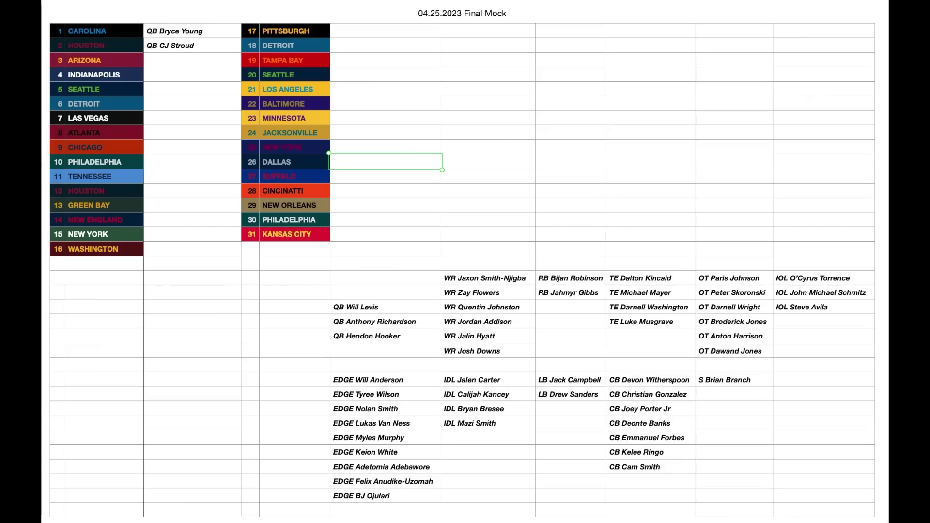
pyautogui.moveTo(199, 46); pyautogui.dragTo(87, 43)
pyautogui.click(668, 203)
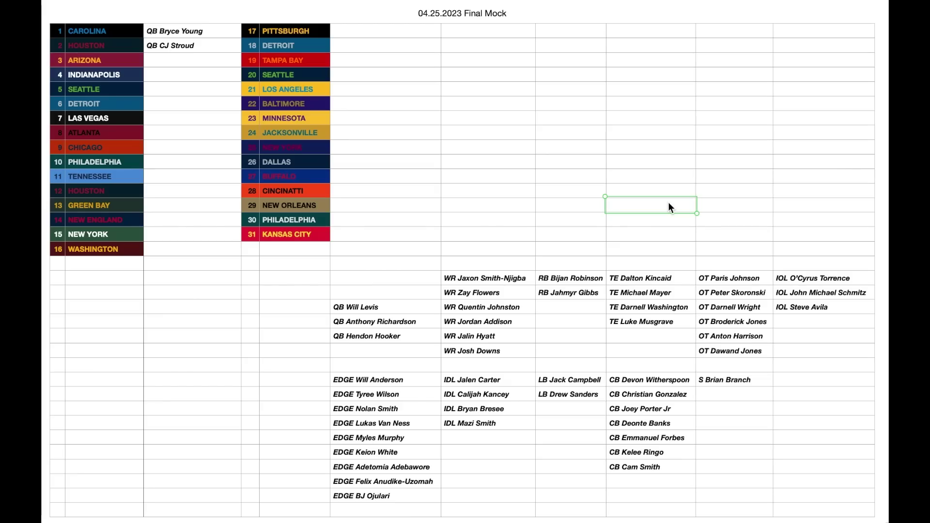
pyautogui.click(824, 104)
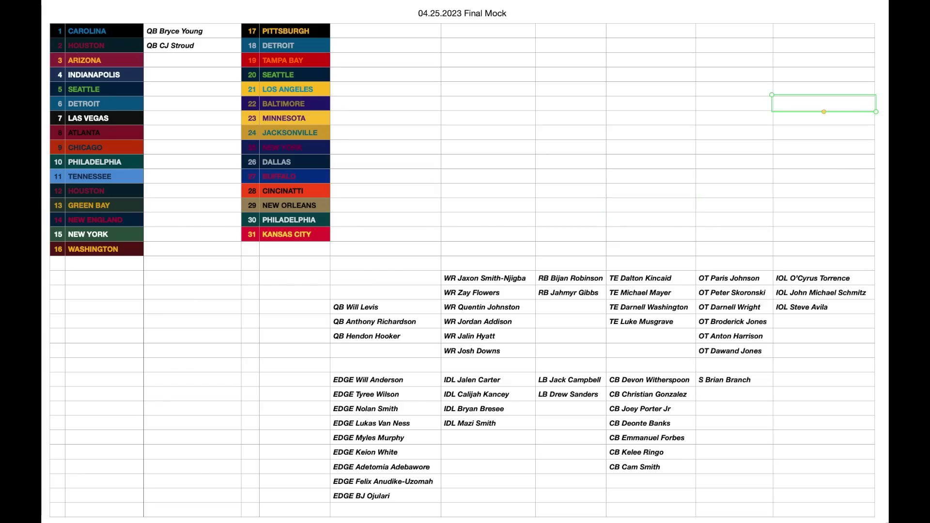
# Move EDGE Will Anderson from the available edge rushers into Arizona's pick 3 cell
pyautogui.click(86, 60)
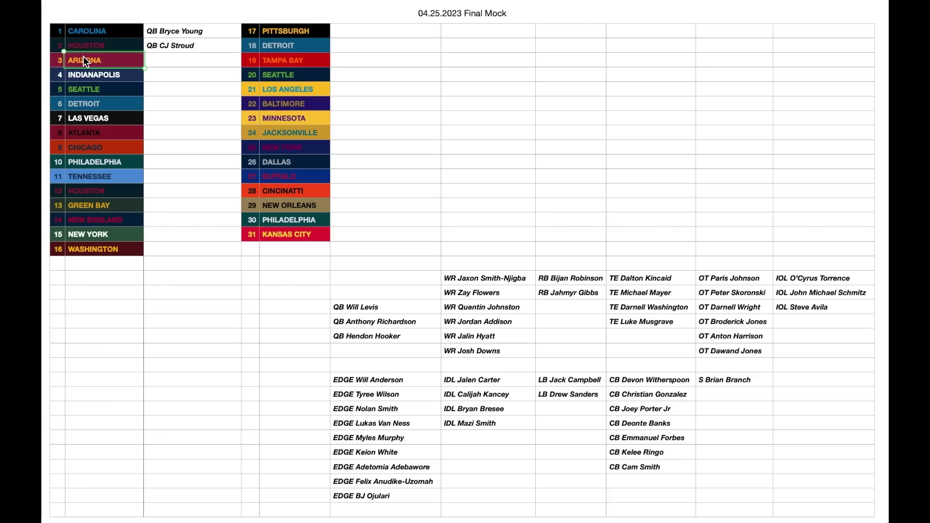
pyautogui.click(394, 380)
pyautogui.moveTo(393, 380); pyautogui.dragTo(215, 64)
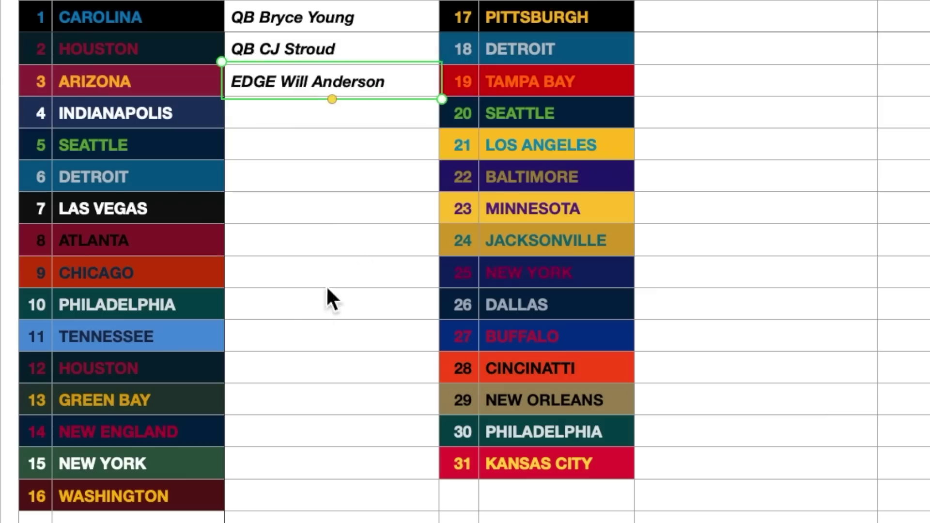
pyautogui.click(174, 176)
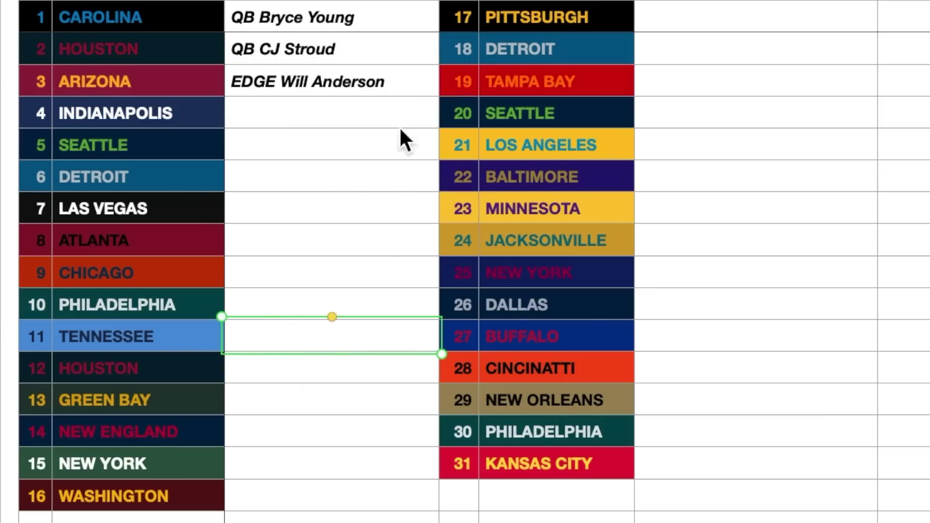
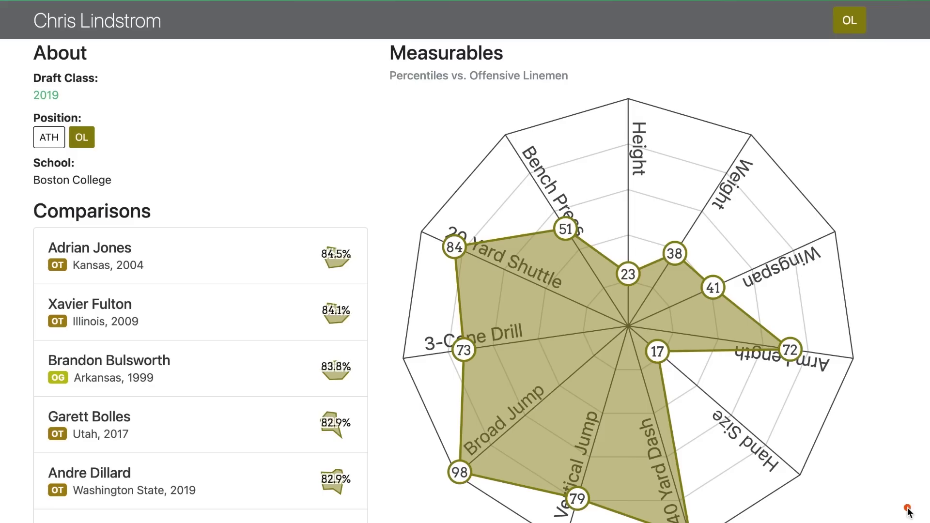
# Circle the arm-length percentiles and mark the athletic testing areas on the Chris Lindstrom, Matt Hennessy and Peter Skoronski measurables charts
pyautogui.moveTo(769, 332)
pyautogui.mouseDown()
pyautogui.moveTo(822, 345)
pyautogui.moveTo(782, 331)
pyautogui.mouseUp()
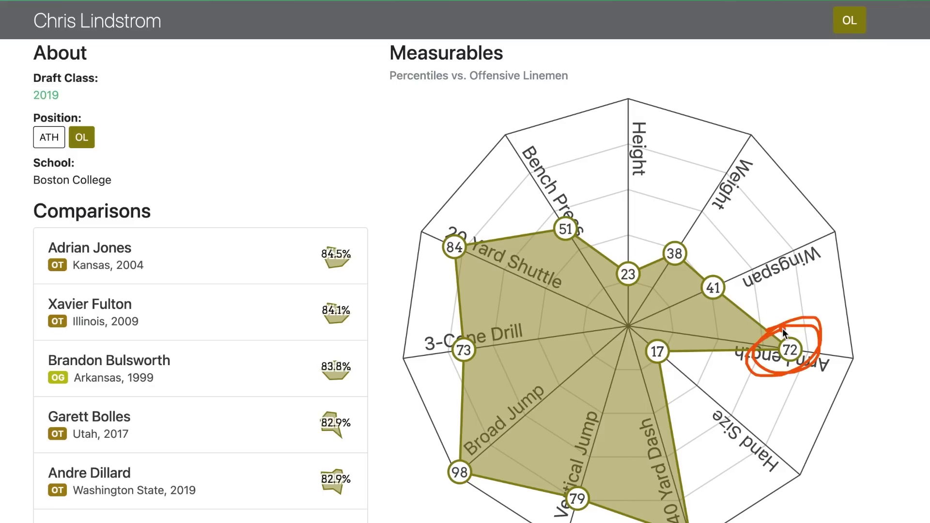
pyautogui.moveTo(448, 212); pyautogui.dragTo(710, 521)
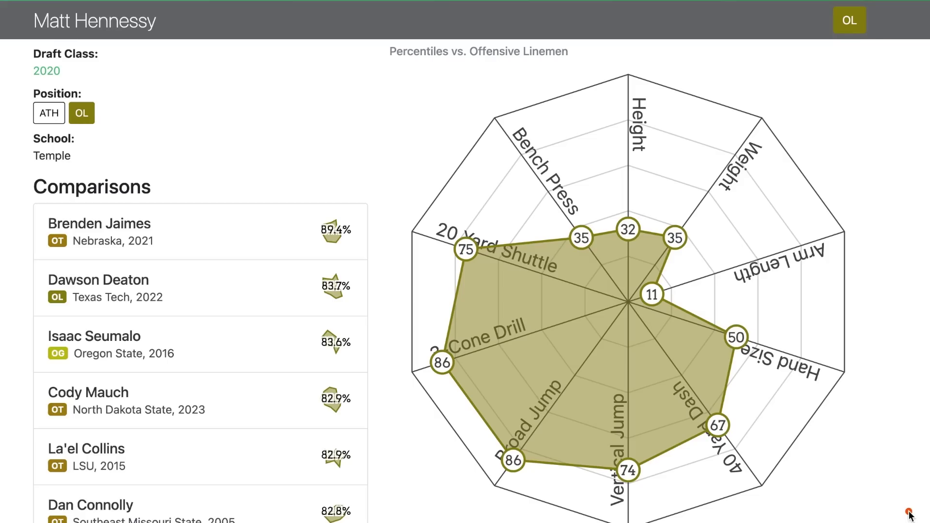
pyautogui.moveTo(634, 292)
pyautogui.mouseDown()
pyautogui.moveTo(678, 288)
pyautogui.moveTo(662, 274)
pyautogui.mouseUp()
pyautogui.moveTo(507, 244); pyautogui.dragTo(867, 357)
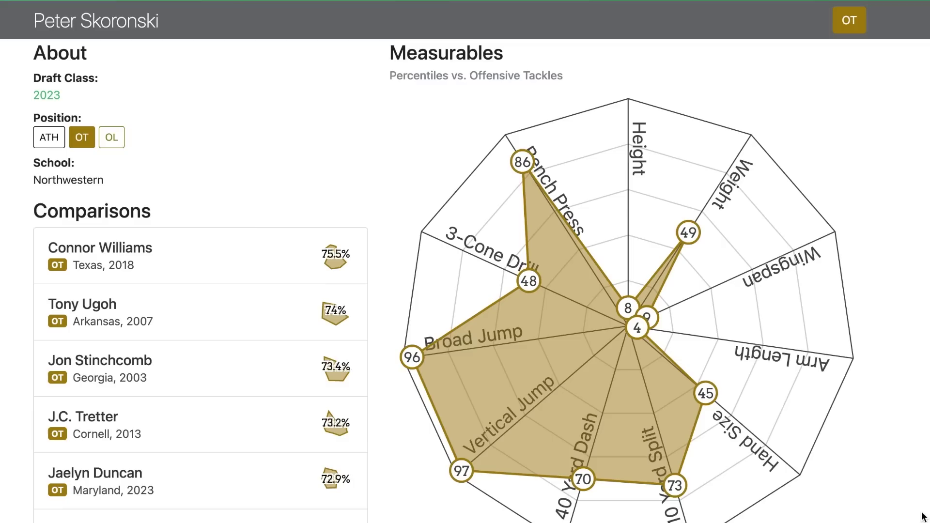
pyautogui.moveTo(648, 319)
pyautogui.mouseDown()
pyautogui.moveTo(673, 327)
pyautogui.moveTo(661, 301)
pyautogui.mouseUp()
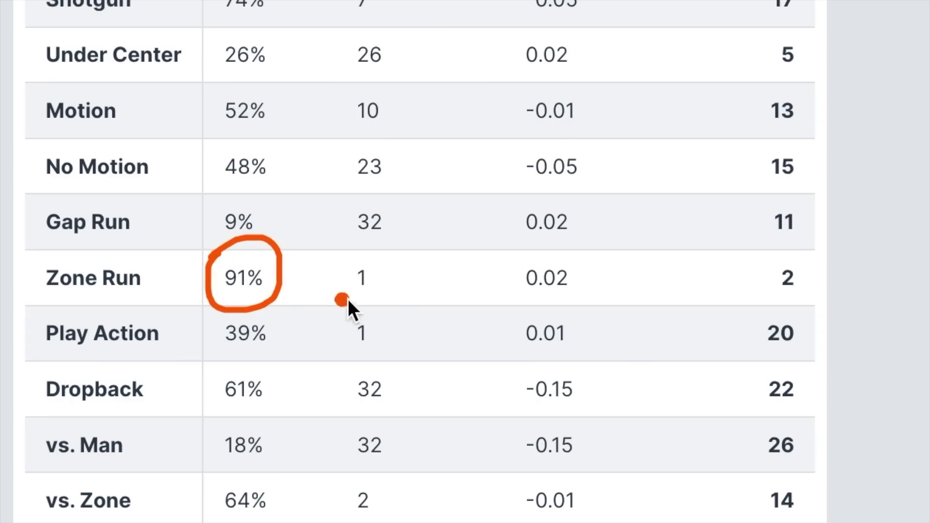
# Underline the Zone Run rank in the offensive play-type table
pyautogui.moveTo(337, 300); pyautogui.dragTo(415, 299)
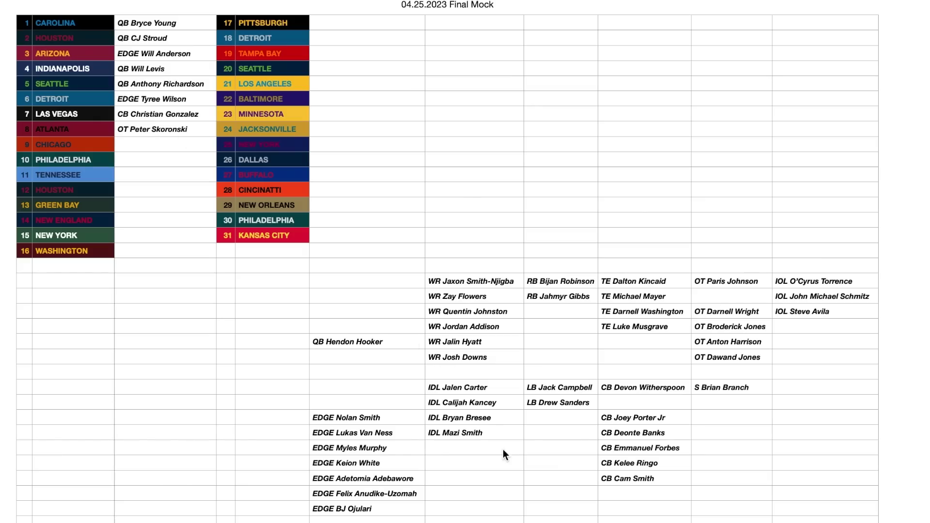
# Move IDL Jalen Carter from the available interior linemen into Chicago's pick 9 cell
pyautogui.click(481, 392)
pyautogui.moveTo(481, 391); pyautogui.dragTo(166, 148)
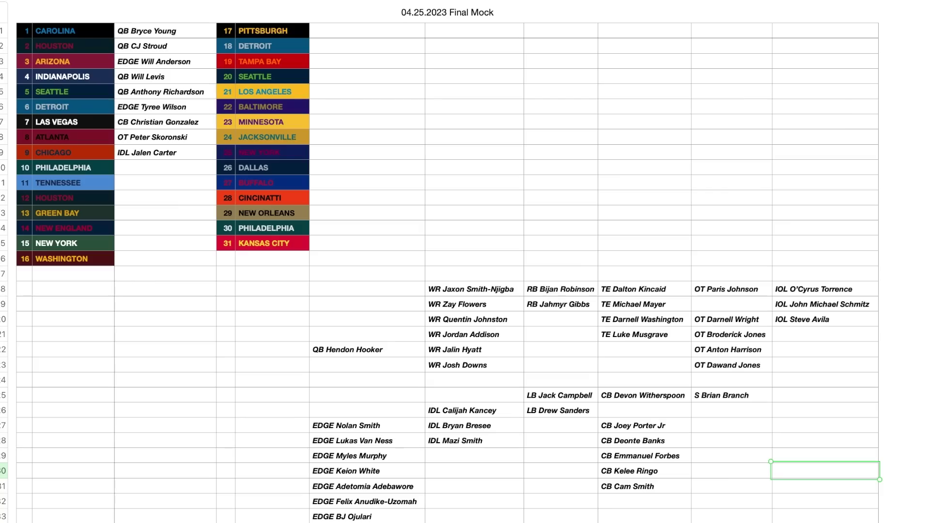
pyautogui.click(171, 158)
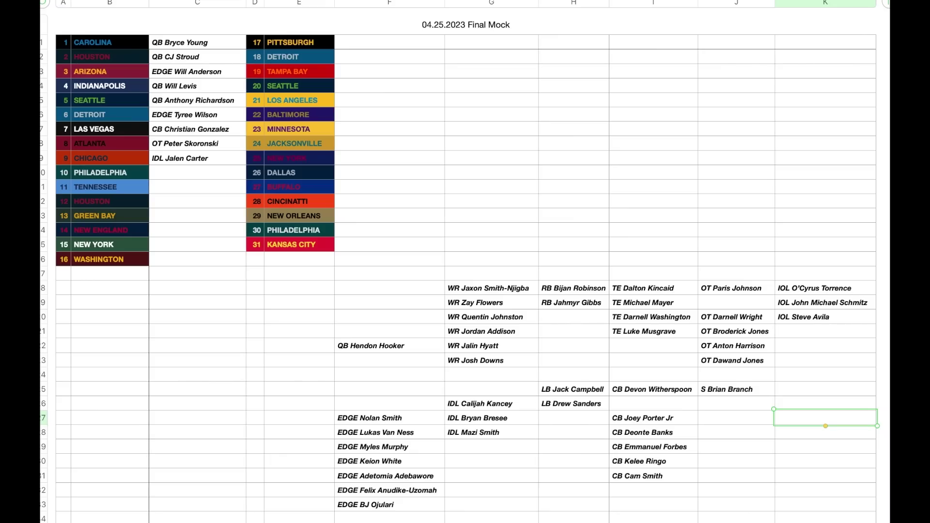
# Move CB Devon Witherspoon from the available cornerbacks into Philadelphia's pick 10 cell
pyautogui.click(578, 289)
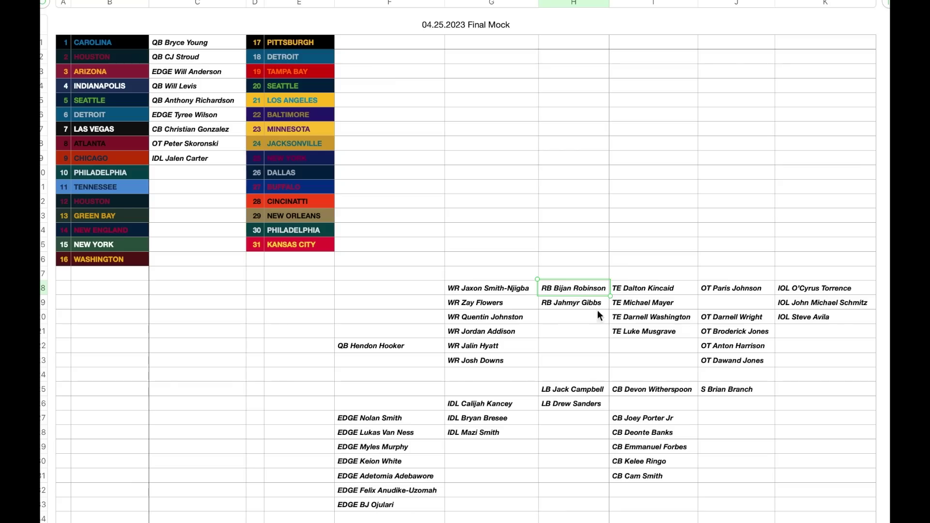
pyautogui.click(651, 398)
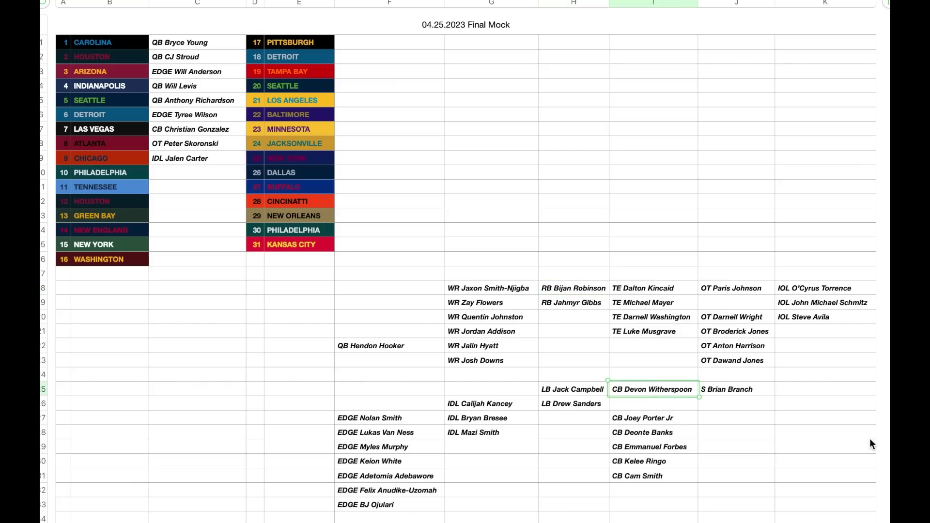
pyautogui.moveTo(660, 391); pyautogui.dragTo(211, 172)
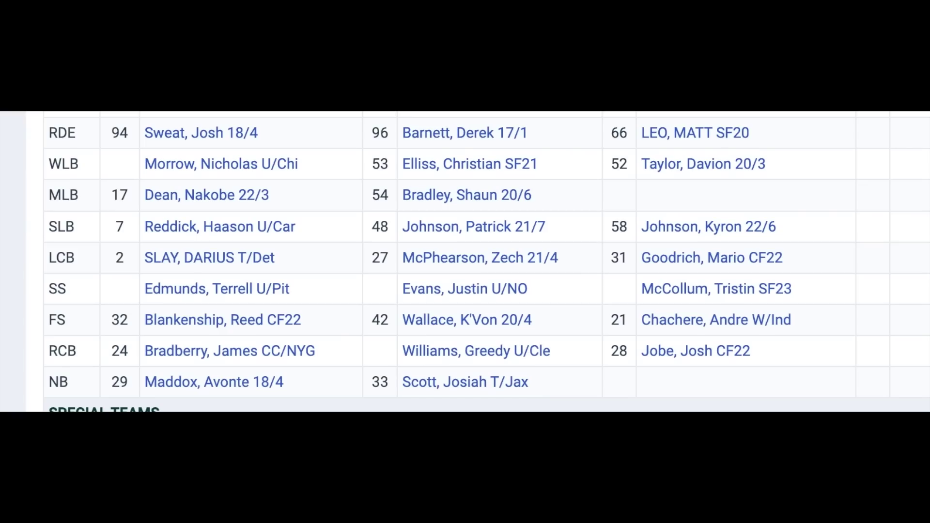
# Underline the starting cornerbacks, including Darius Slay, in the defensive depth chart
pyautogui.moveTo(143, 271); pyautogui.dragTo(251, 271)
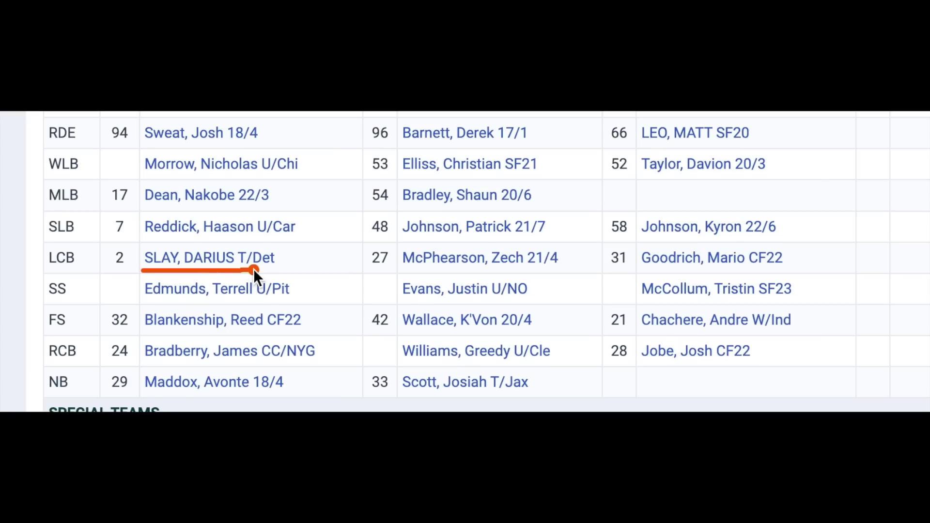
pyautogui.moveTo(140, 398); pyautogui.dragTo(338, 398)
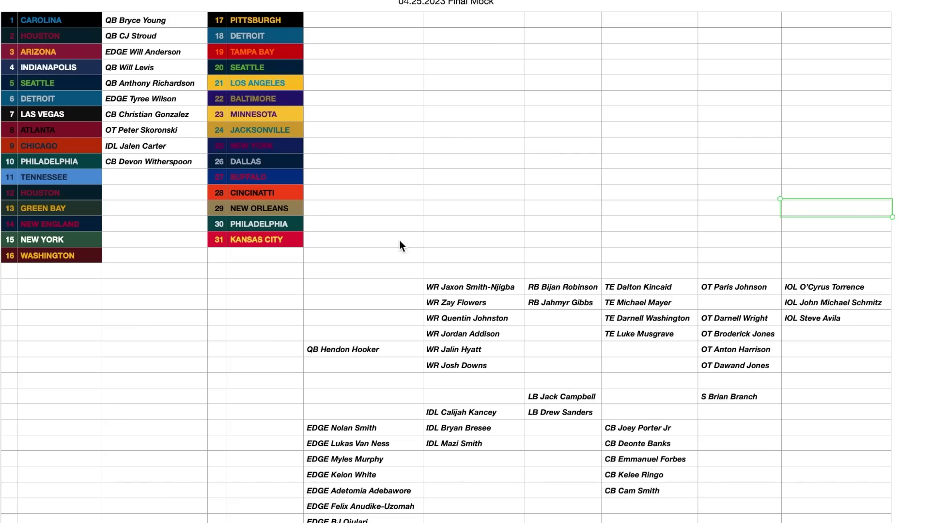
# Move WR Jaxon Smith-Njigba from the available receivers into Tennessee's pick 11 cell
pyautogui.click(483, 290)
pyautogui.moveTo(483, 290); pyautogui.dragTo(181, 180)
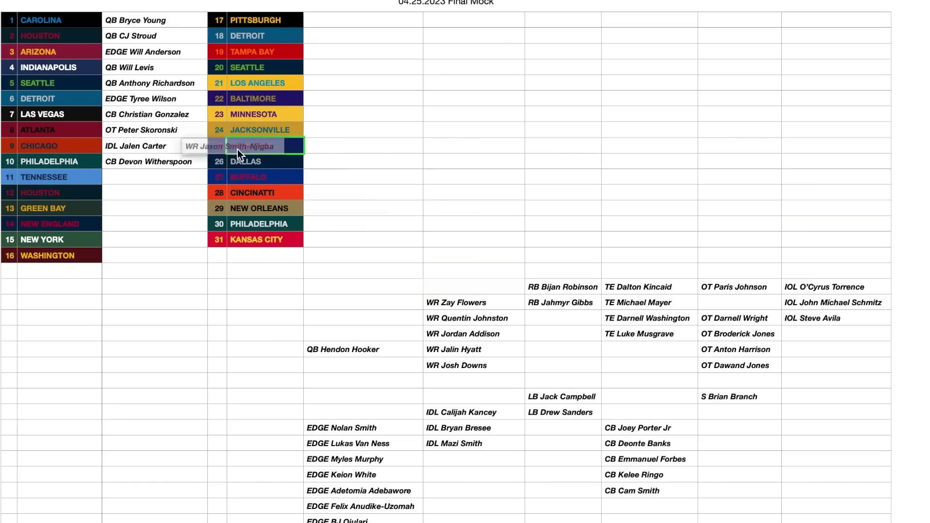
pyautogui.moveTo(348, 345); pyautogui.dragTo(348, 345)
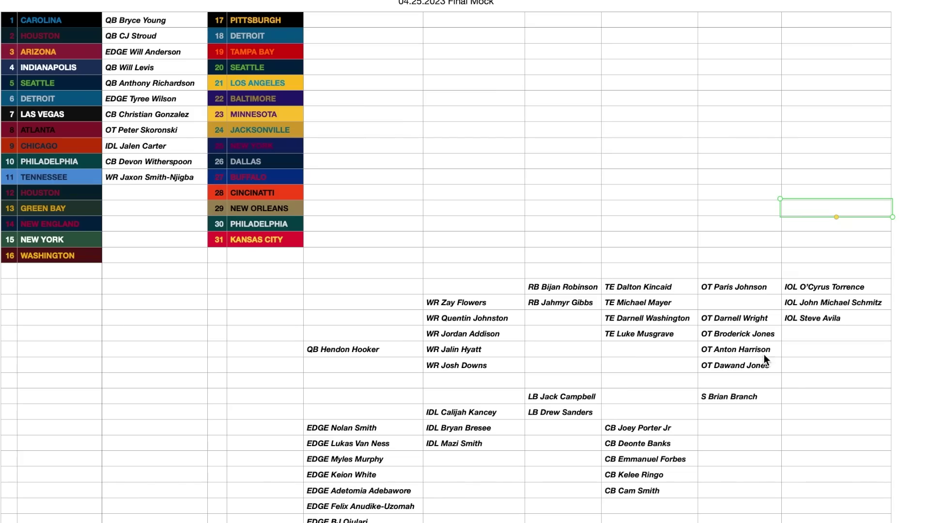
# Circle player number 87 and two other Green Bay players on the Sports Illustrated cover
pyautogui.moveTo(750, 283); pyautogui.dragTo(847, 365)
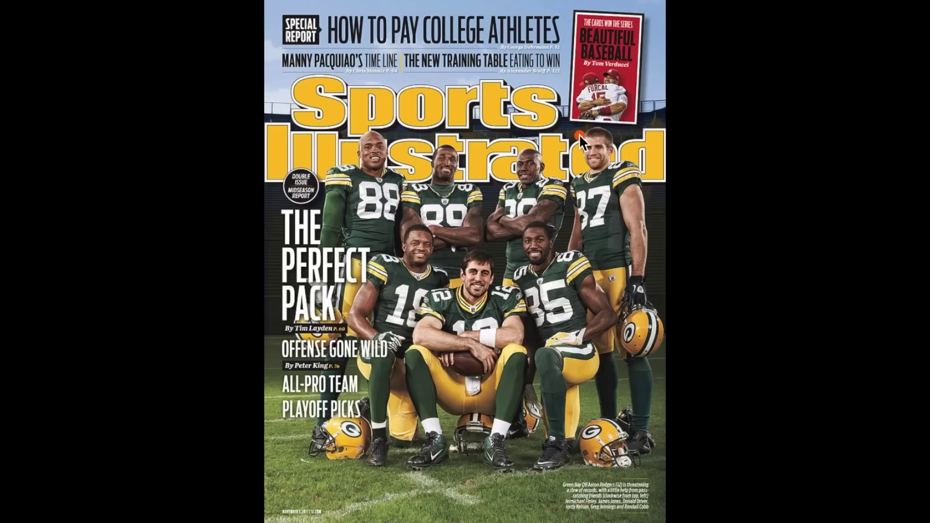
pyautogui.moveTo(576, 163)
pyautogui.mouseDown()
pyautogui.moveTo(647, 264)
pyautogui.moveTo(584, 104)
pyautogui.mouseUp()
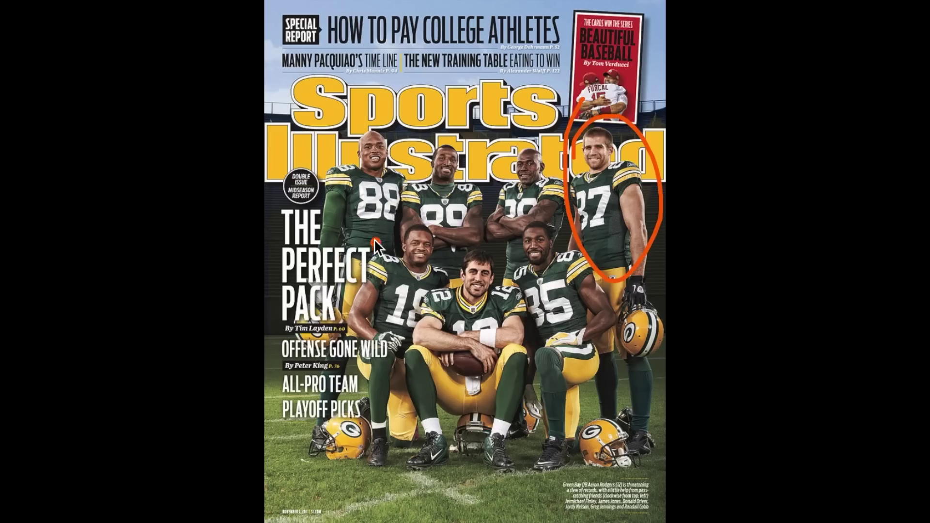
pyautogui.moveTo(361, 240)
pyautogui.mouseDown()
pyautogui.moveTo(334, 347)
pyautogui.moveTo(377, 238)
pyautogui.mouseUp()
pyautogui.moveTo(500, 237)
pyautogui.mouseDown()
pyautogui.moveTo(567, 373)
pyautogui.moveTo(512, 222)
pyautogui.mouseUp()
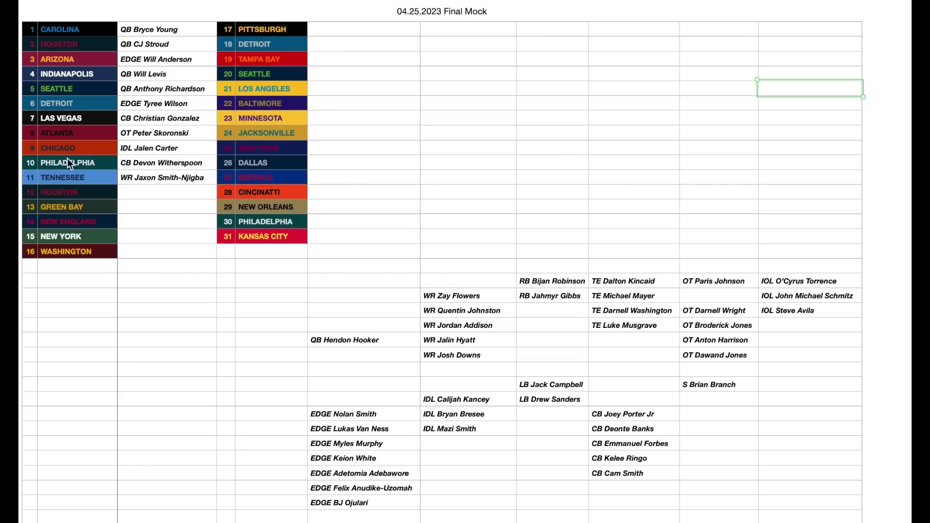
# Move EDGE Nolan Smith from the available edge rushers into Houston's pick 12 cell
pyautogui.click(179, 43)
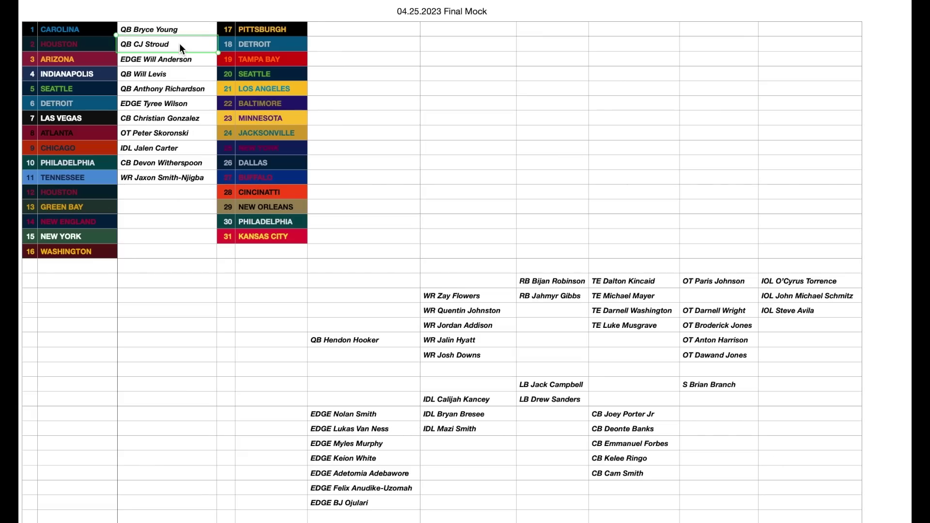
pyautogui.click(176, 191)
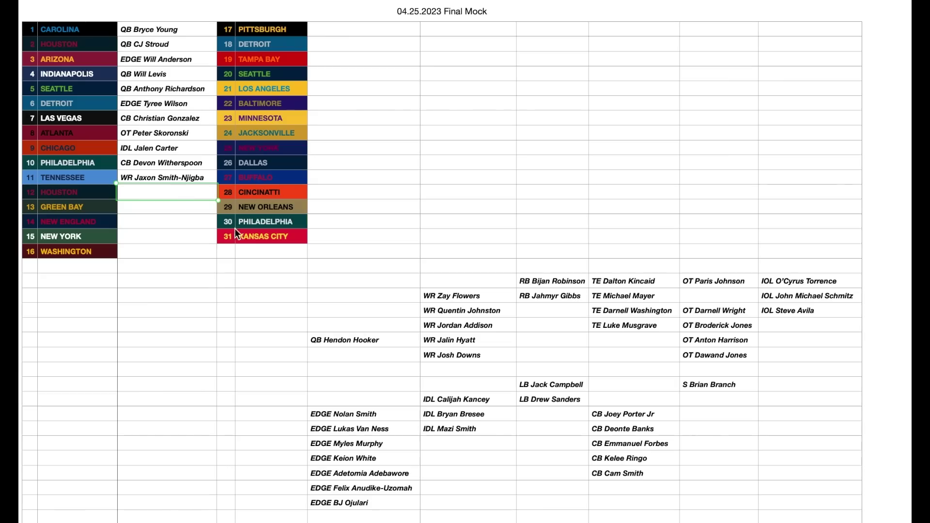
pyautogui.click(345, 412)
pyautogui.moveTo(345, 412); pyautogui.dragTo(164, 194)
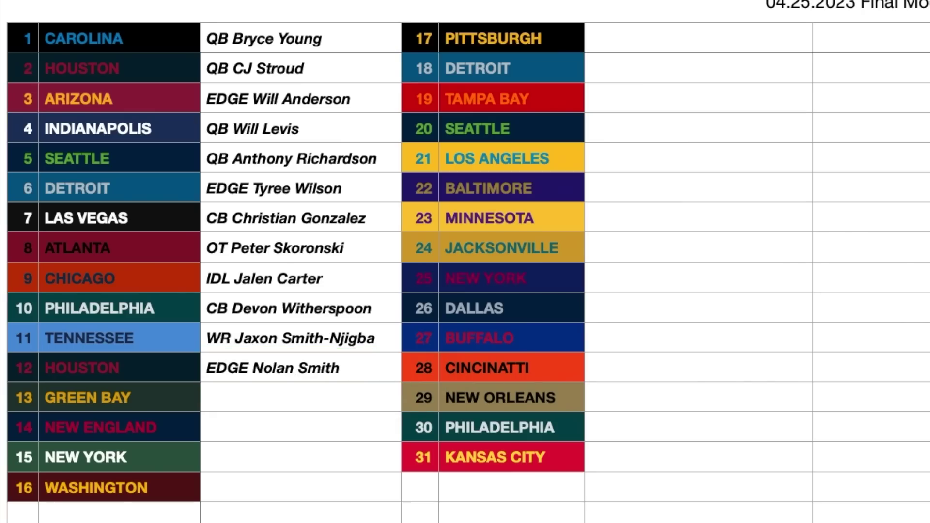